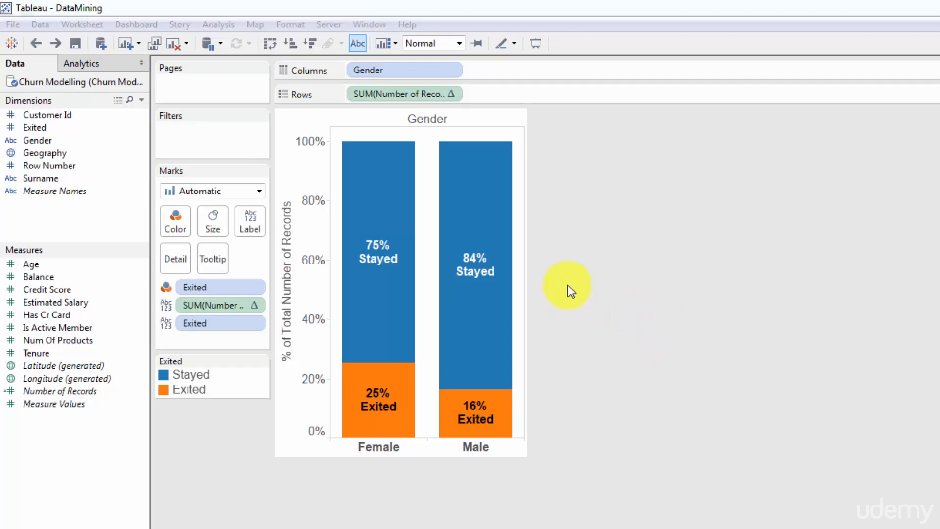
Reorder the bar labels so the Exited status appears above the percentage of records
mouse_move(509, 211)
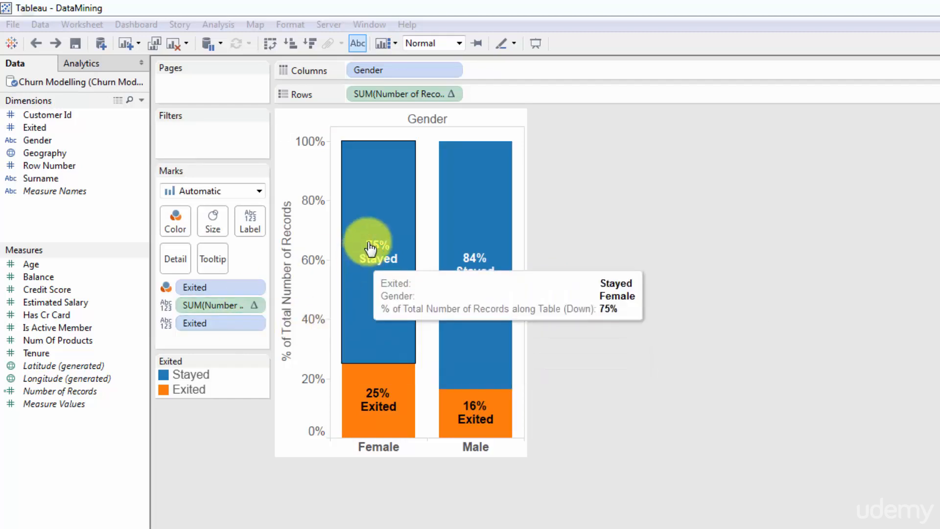
click(213, 322)
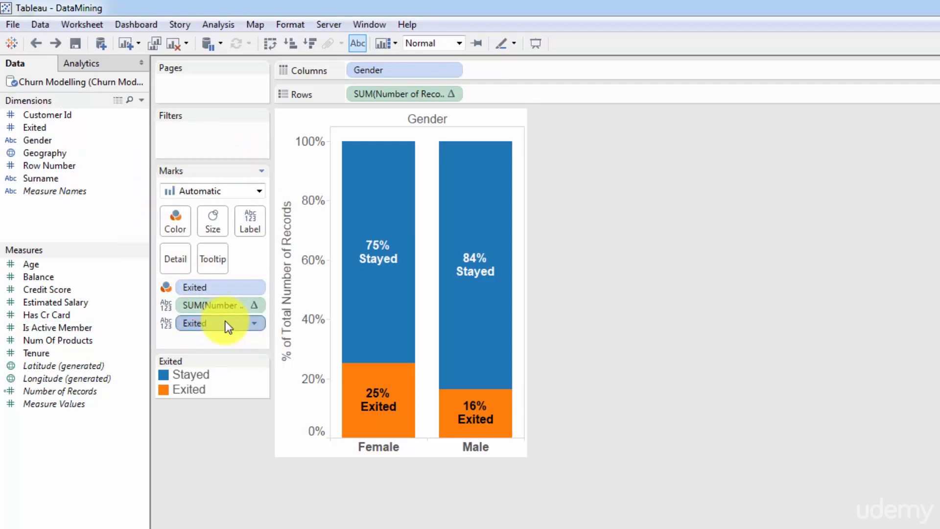
drag(225, 321, 224, 294)
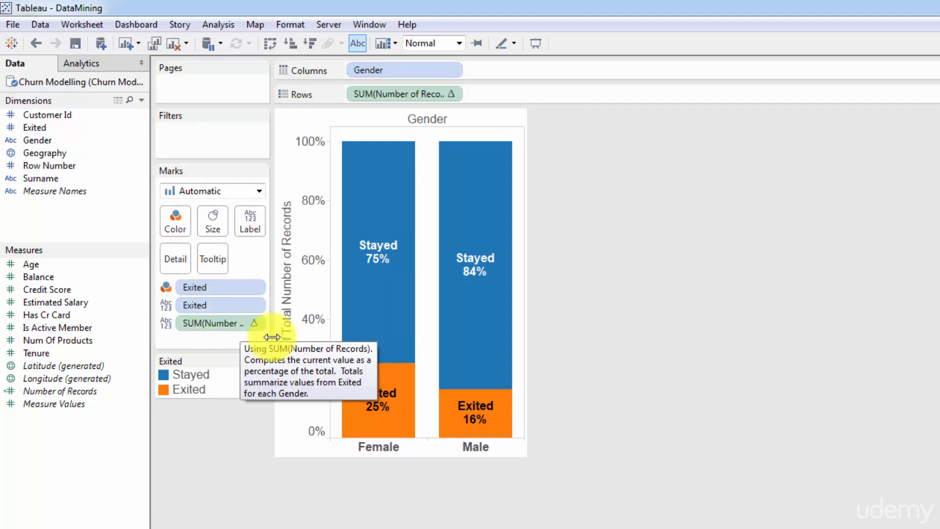
mouse_move(373, 240)
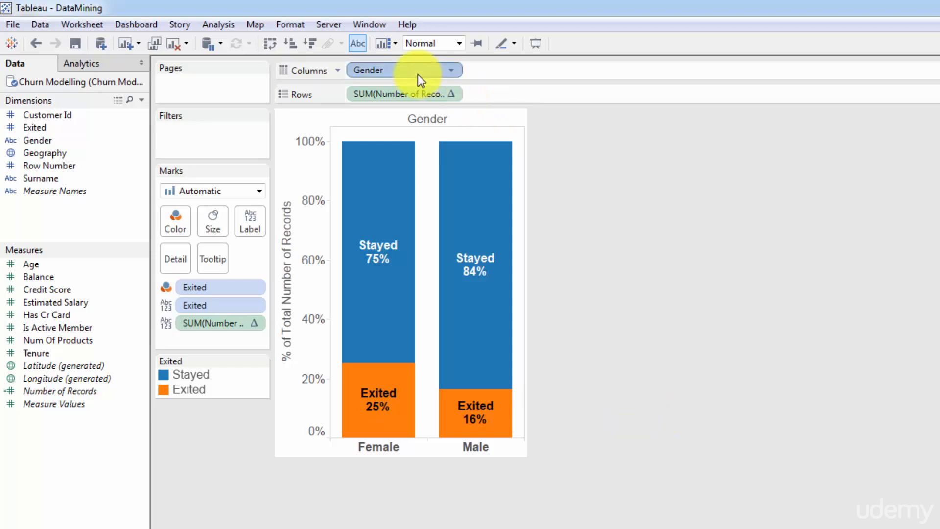
Try removing Gender from the columns and widening the single bar to read the overall exited share, and undo the removal
drag(418, 74, 760, 279)
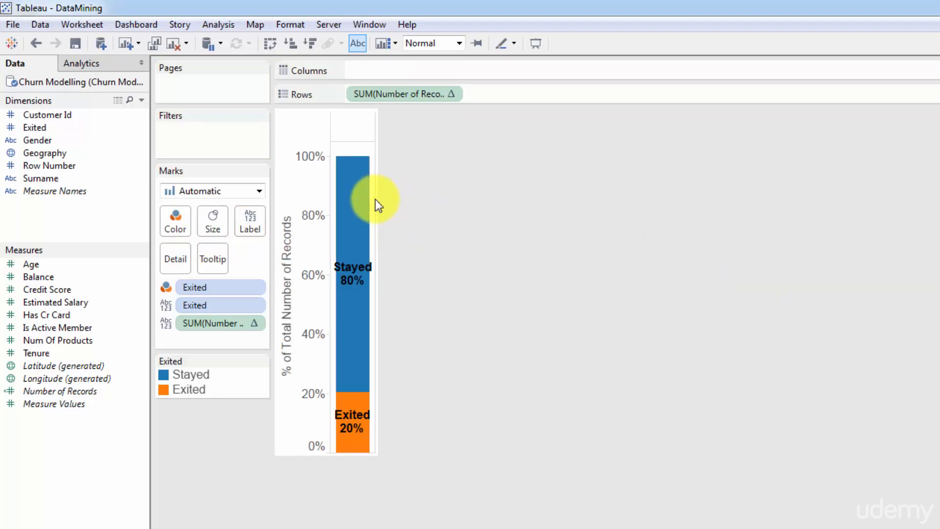
drag(375, 199, 482, 199)
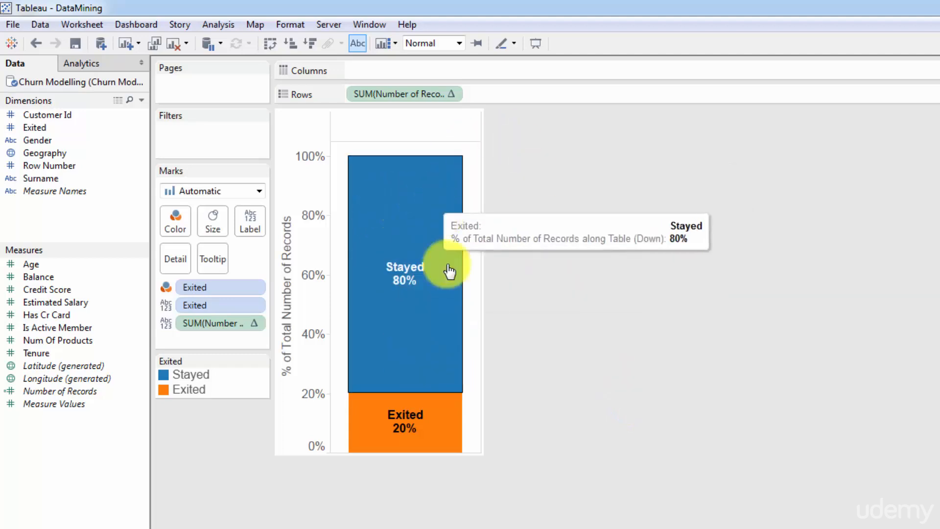
mouse_move(429, 405)
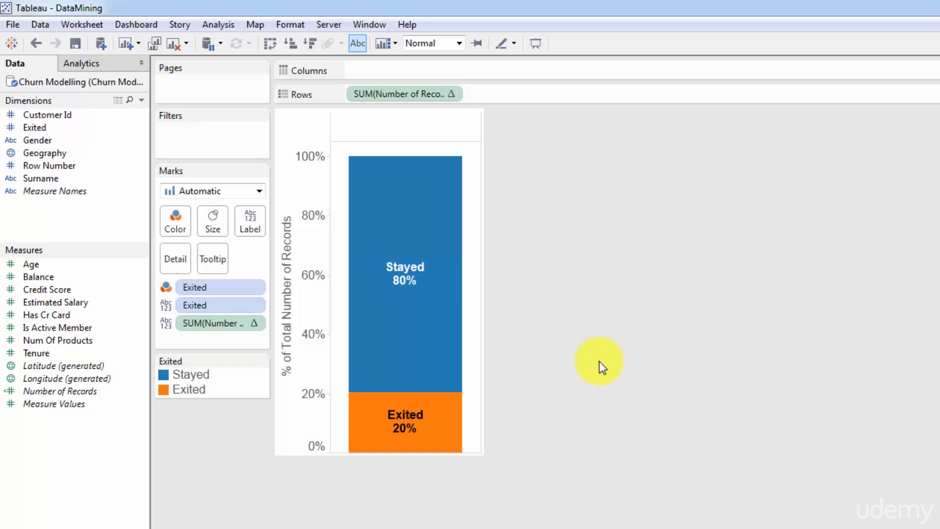
key(ctrl+z)
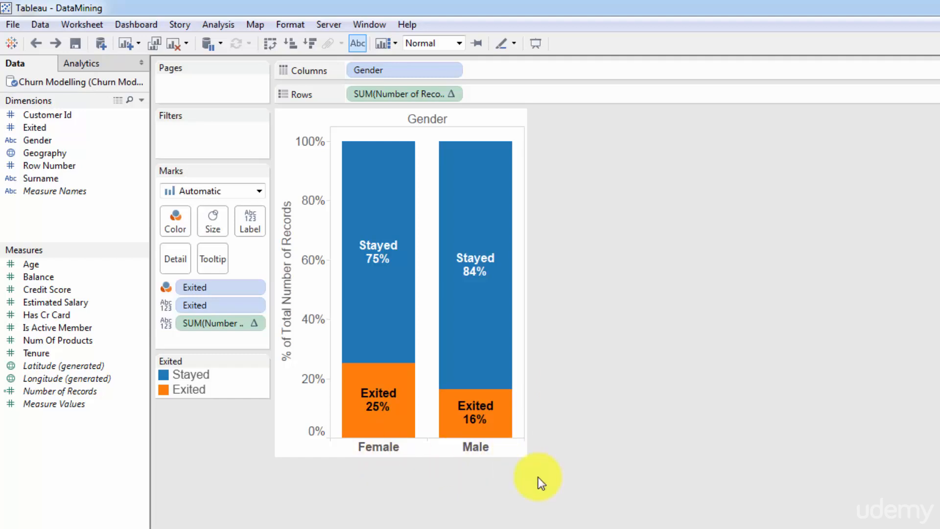
Start adding a reference line to the % of Total Number of Records axis, with its scope set to Entire Table
right_click(302, 373)
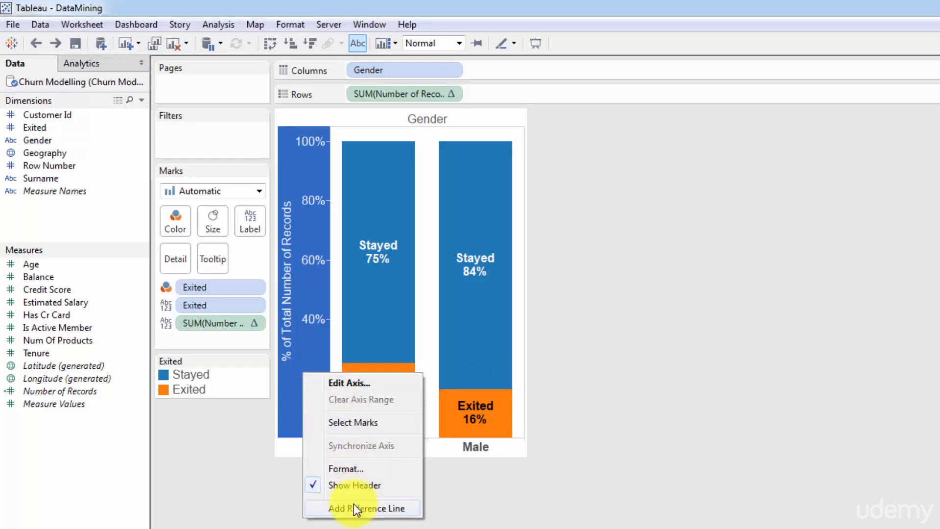
click(372, 508)
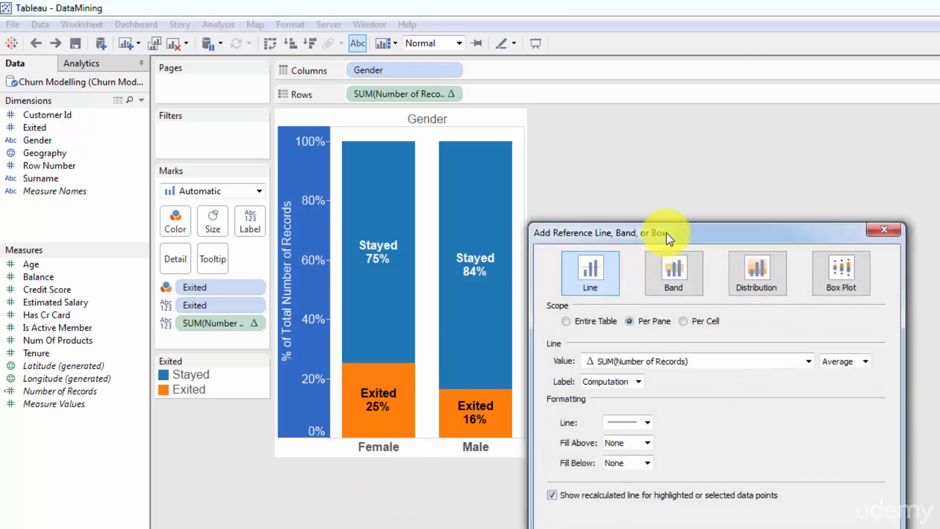
drag(667, 172, 640, 137)
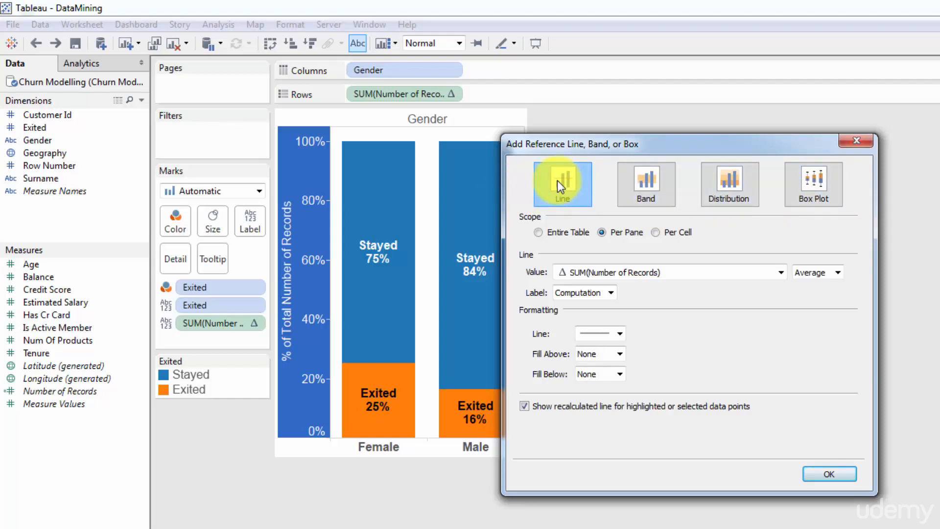
click(537, 232)
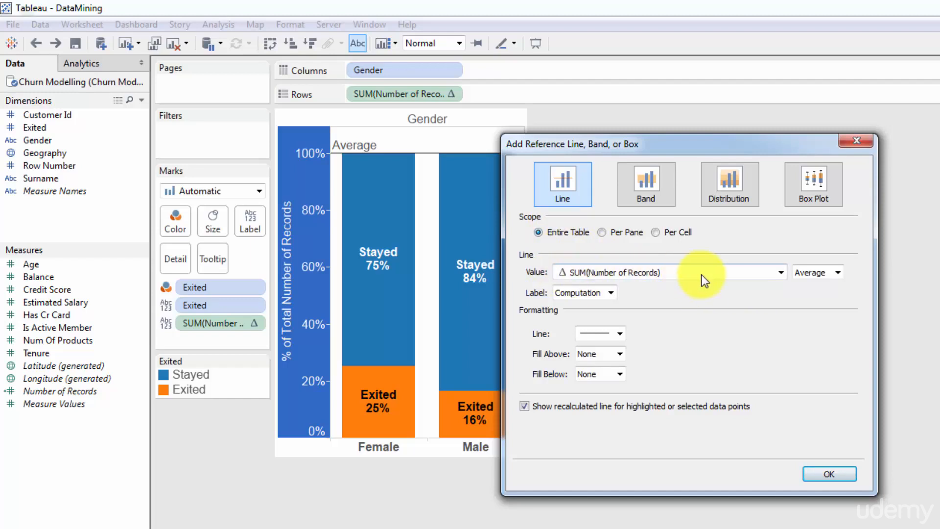
Examine the value fields and aggregation options available for the reference line, keeping Average selected
click(648, 277)
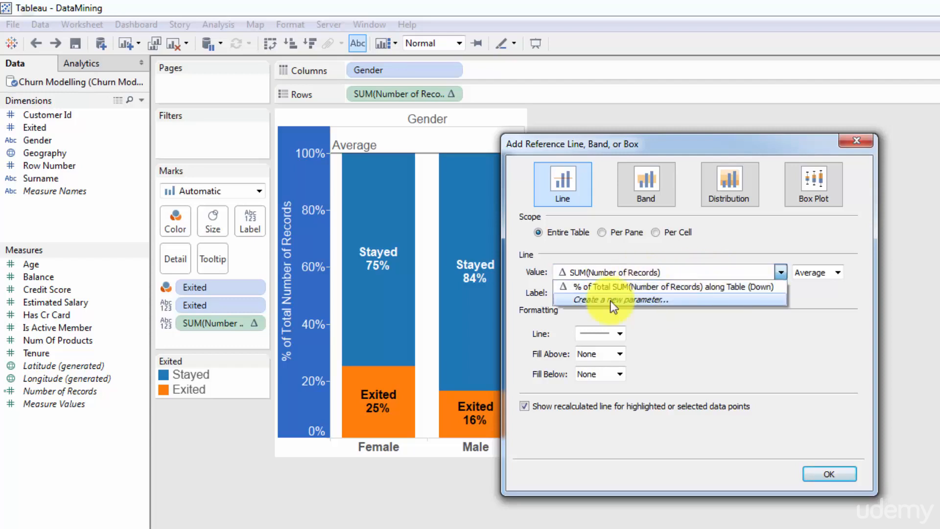
click(711, 269)
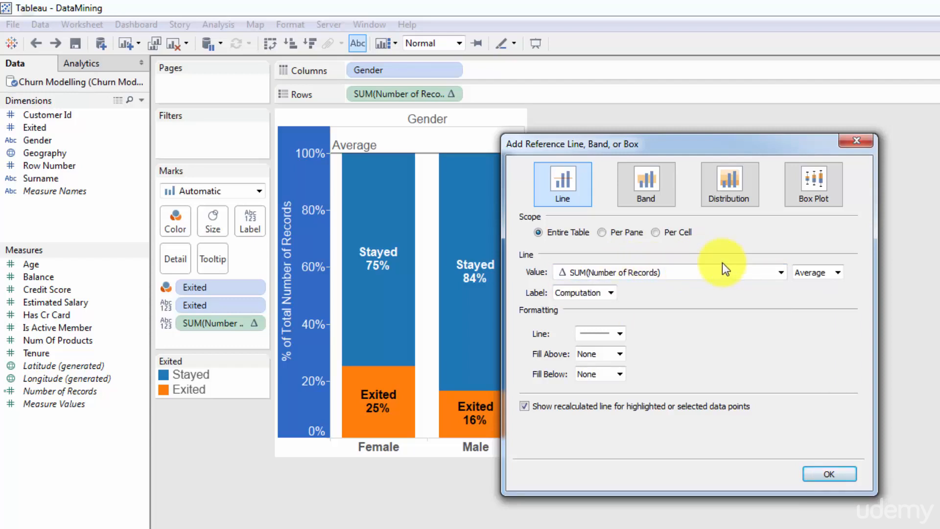
click(837, 274)
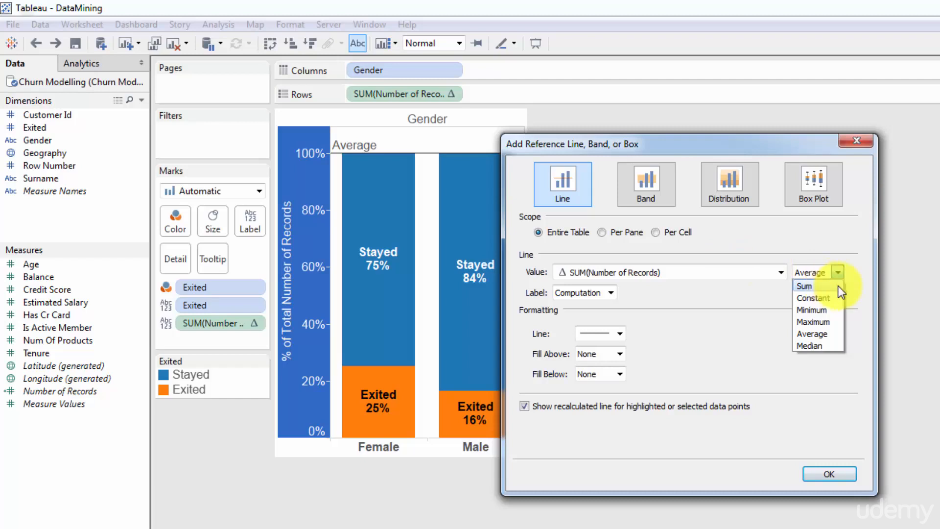
click(757, 274)
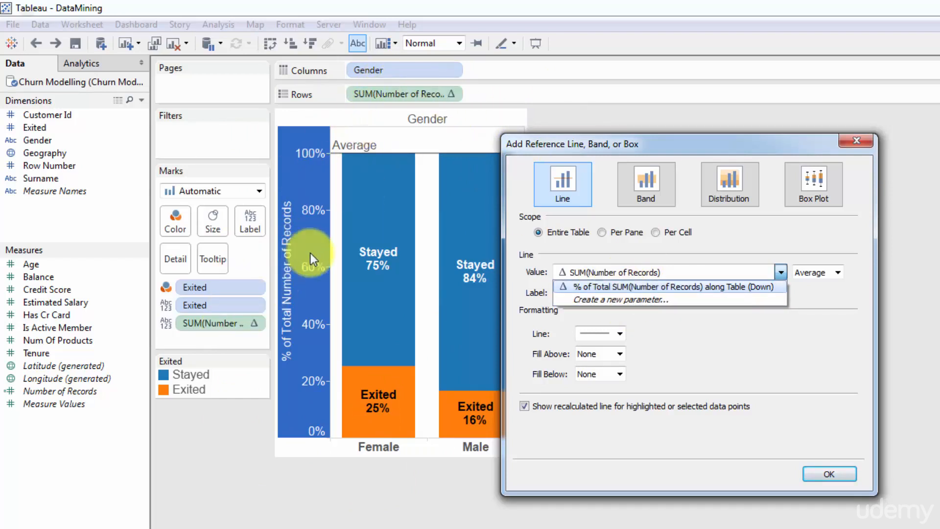
click(744, 273)
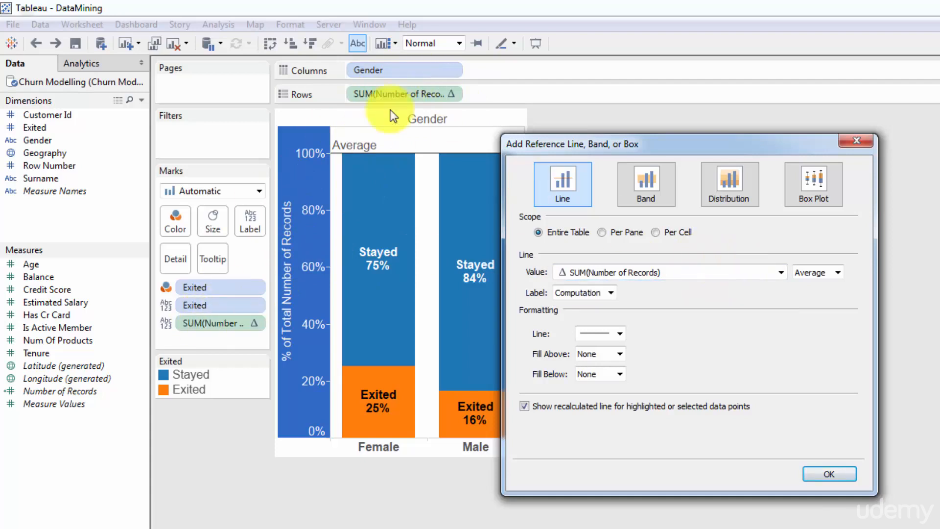
click(812, 272)
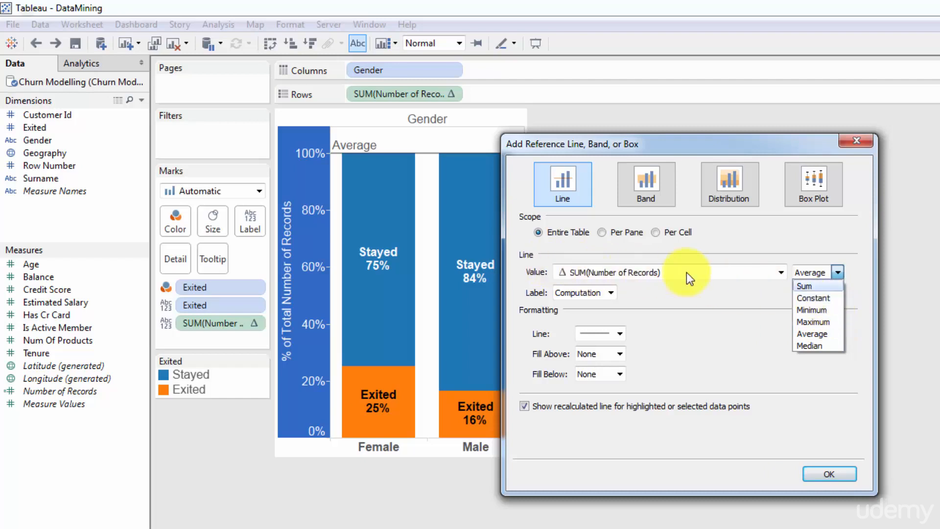
click(833, 329)
click(835, 272)
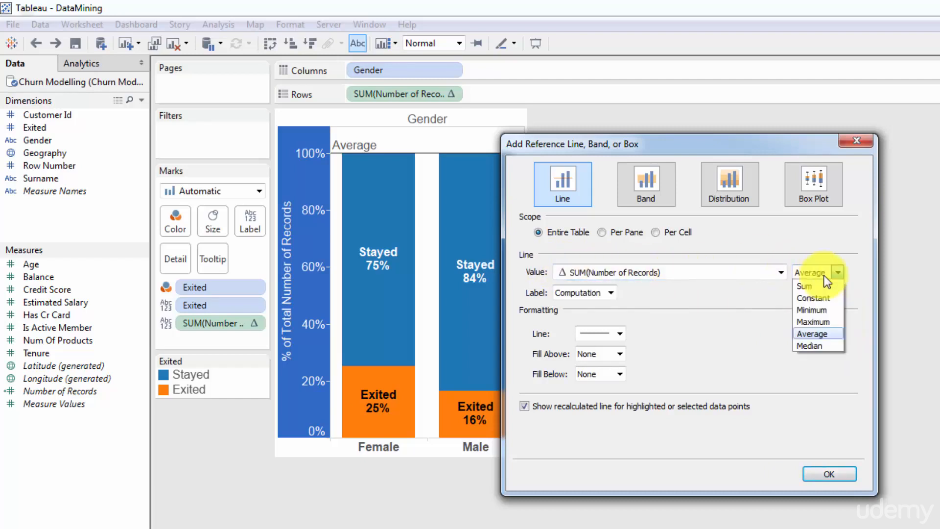
click(823, 336)
Make the reference line a constant with the value 0.20
click(832, 273)
click(821, 300)
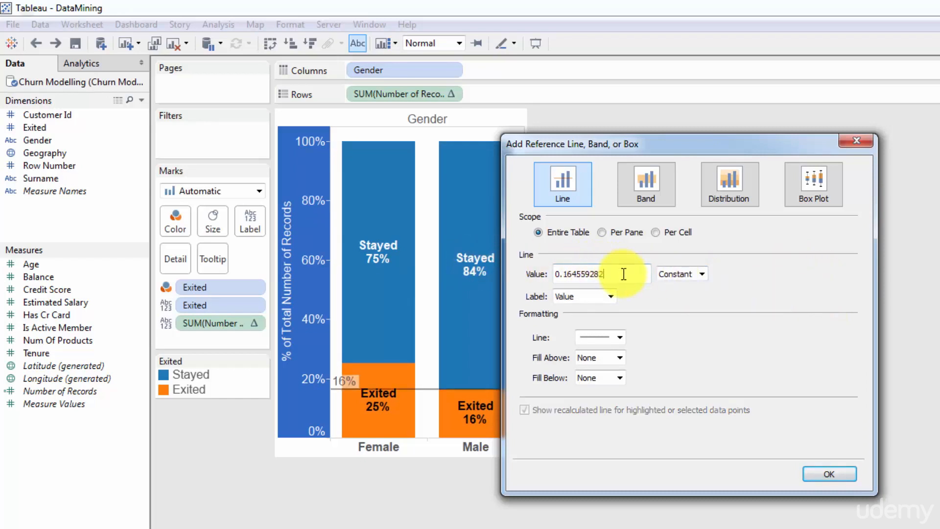
drag(615, 274, 563, 273)
text(20)
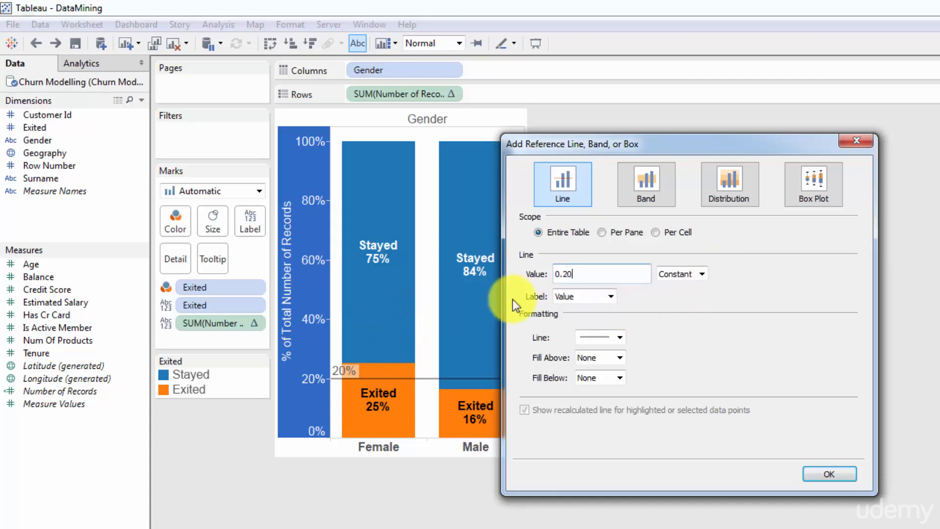
Try the Value, Computation and Custom label options for the reference line and set its label to None
click(611, 297)
click(607, 309)
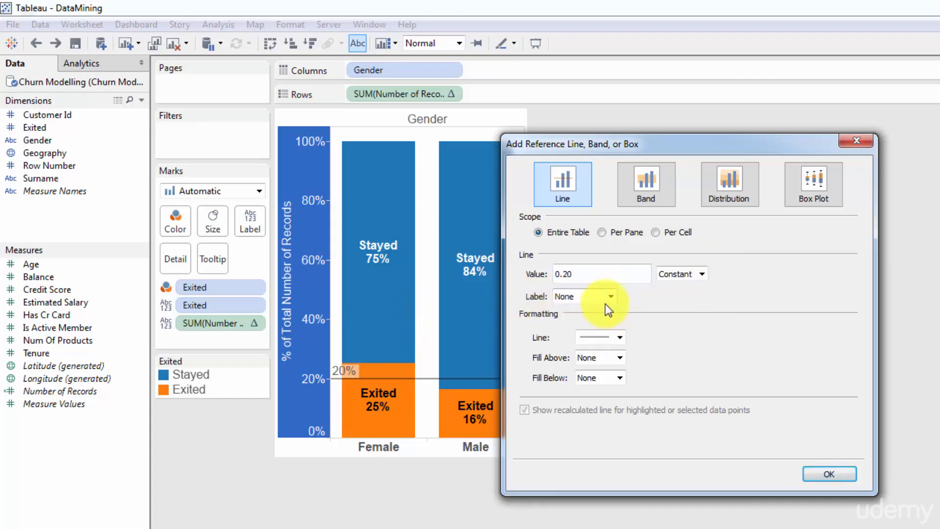
click(609, 299)
click(604, 321)
click(610, 297)
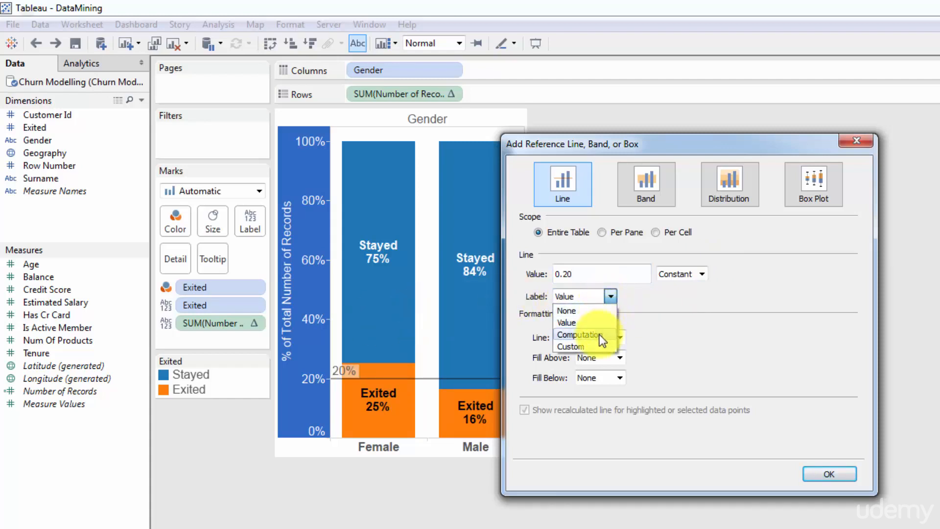
click(599, 336)
click(610, 297)
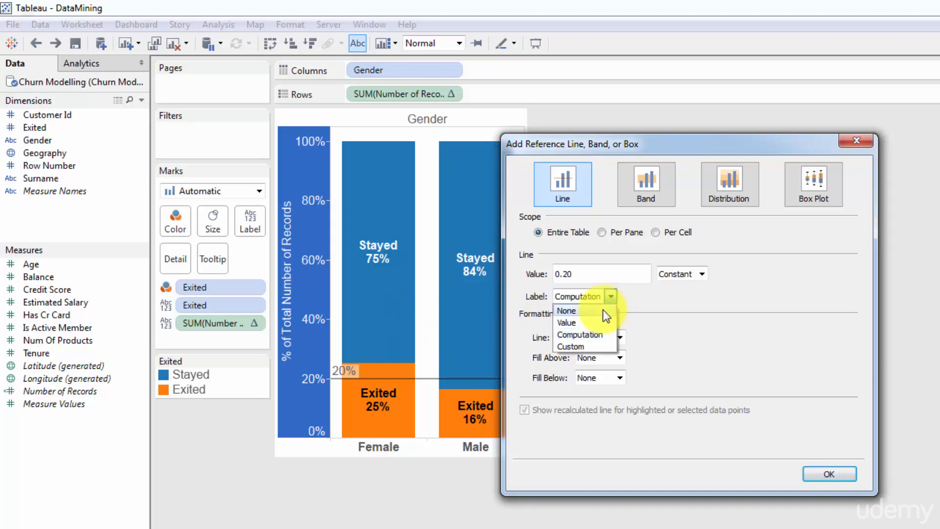
click(593, 346)
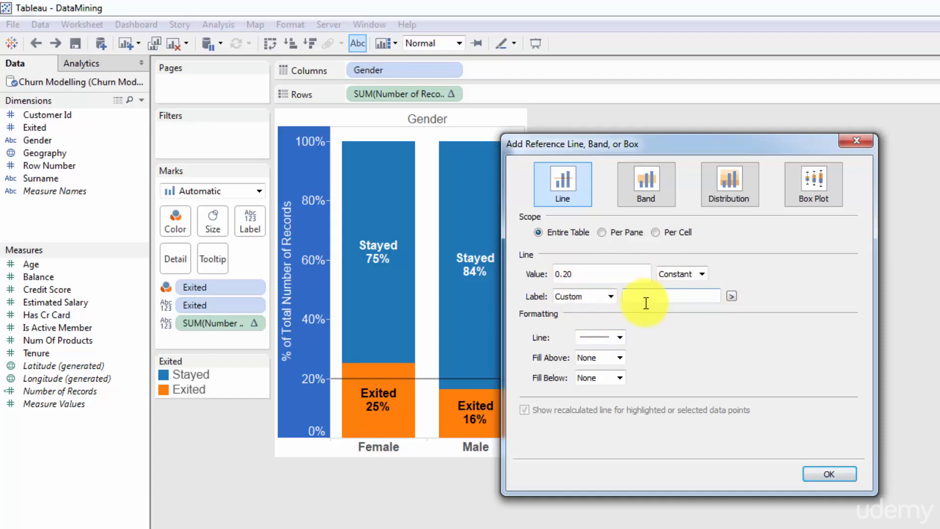
click(612, 296)
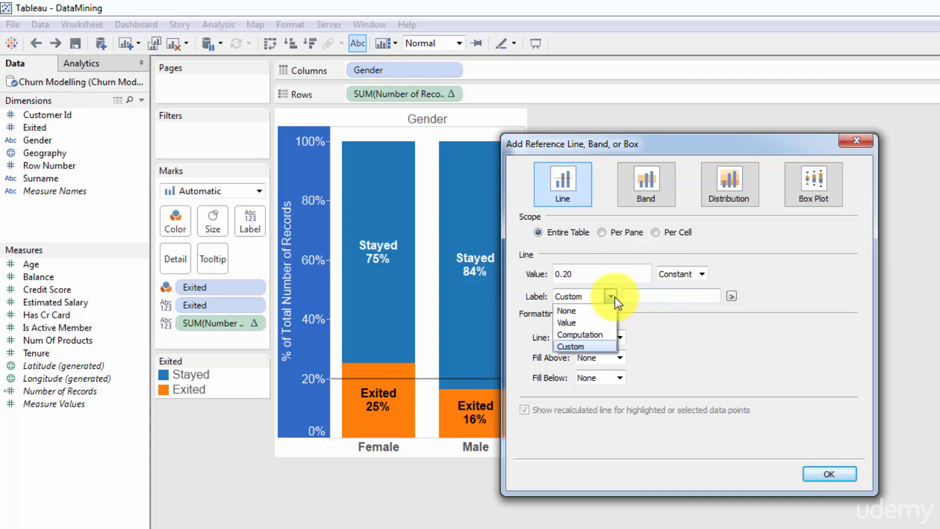
click(584, 312)
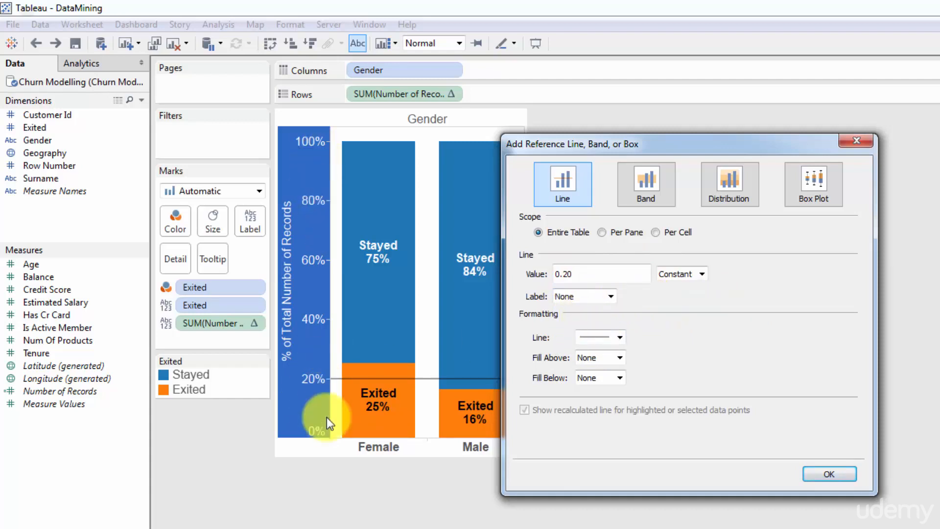
Try dashed and dotted styles for the reference line and return it to a solid line
click(620, 337)
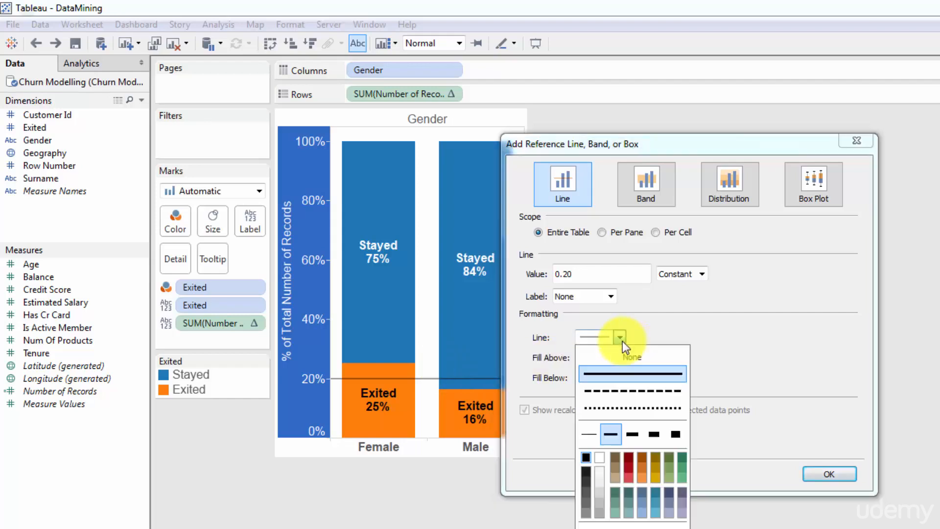
click(618, 389)
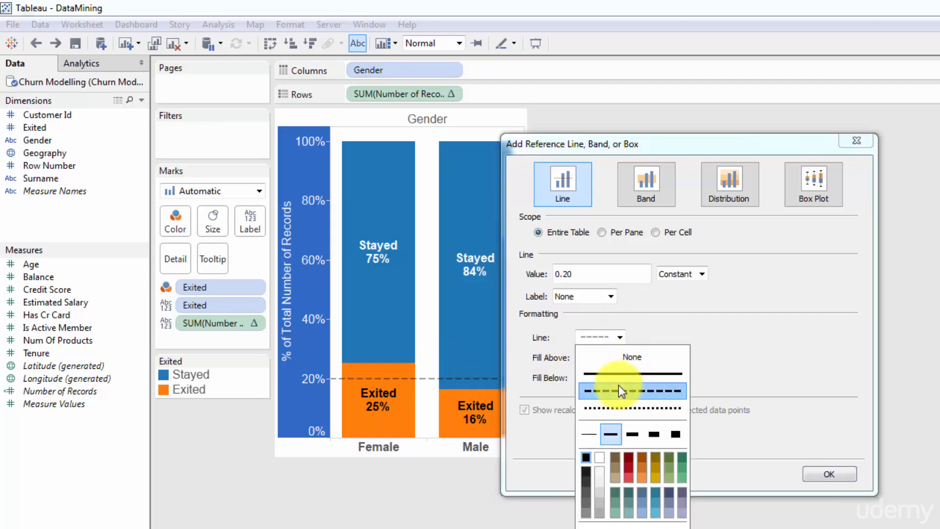
click(622, 339)
click(622, 340)
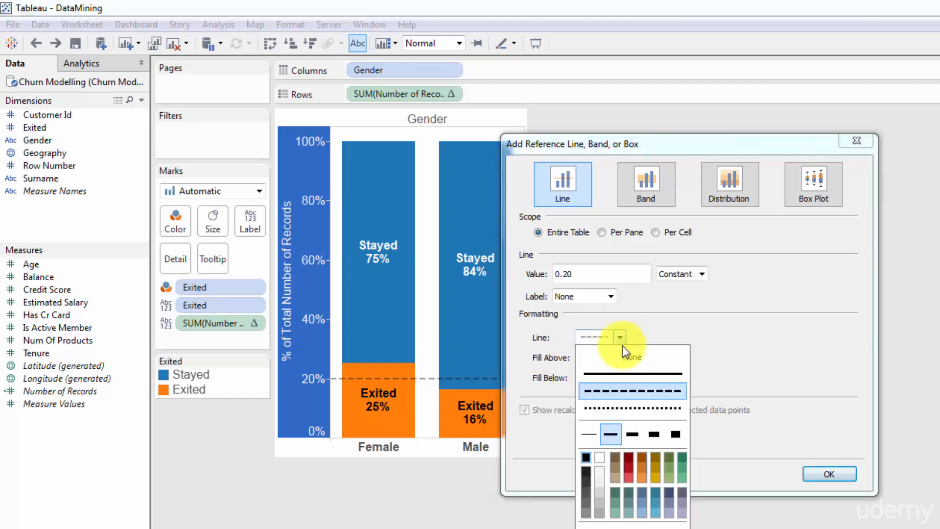
click(633, 408)
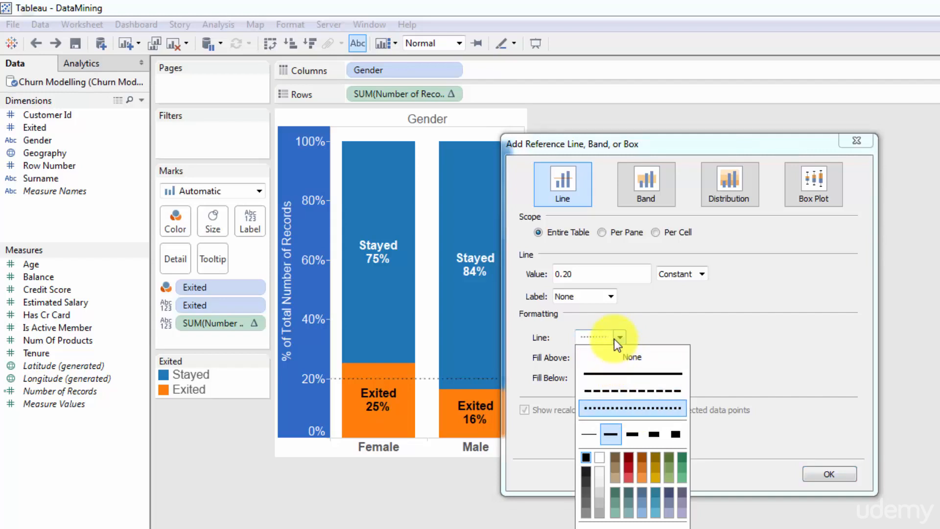
click(603, 373)
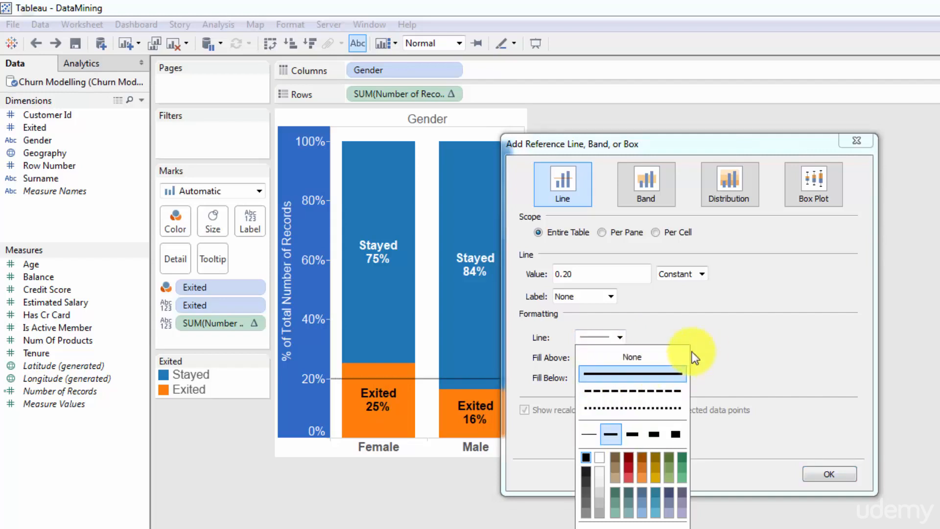
click(737, 339)
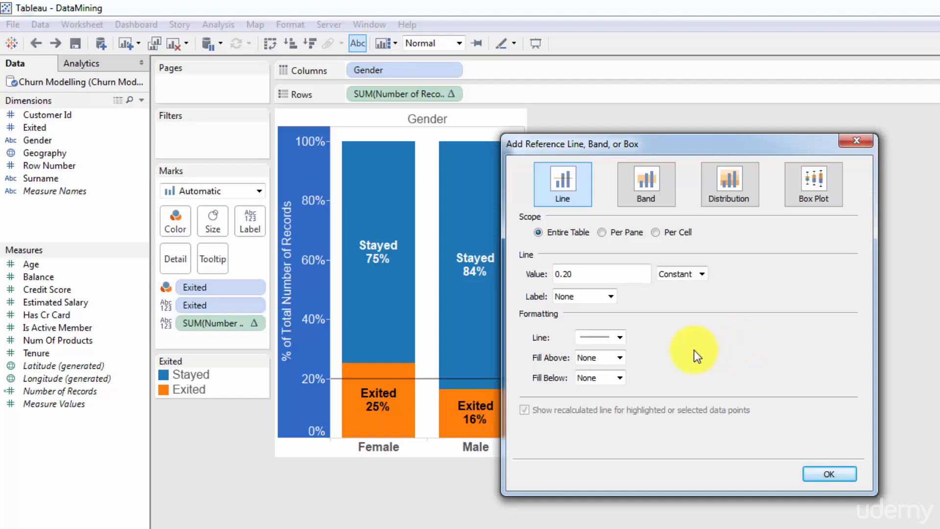
click(619, 337)
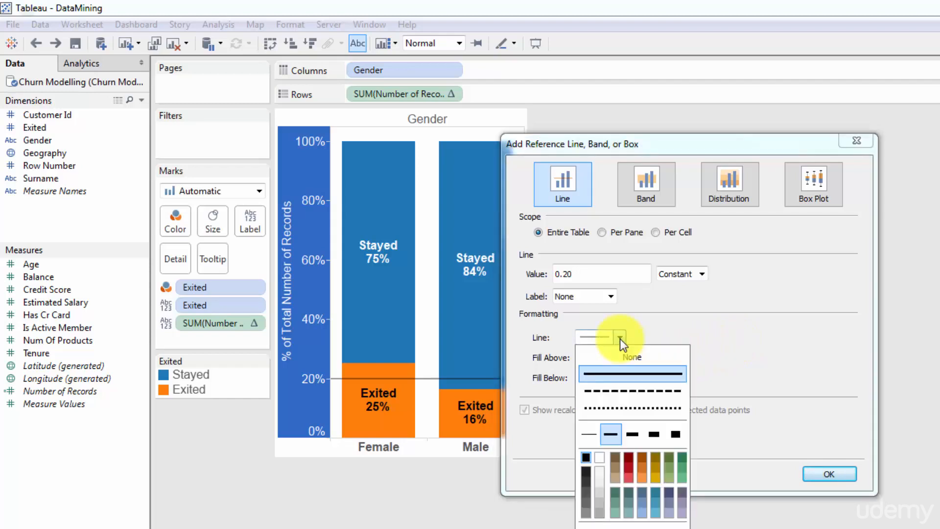
click(838, 397)
Apply the reference line to the chart and clear the axis selection
click(829, 472)
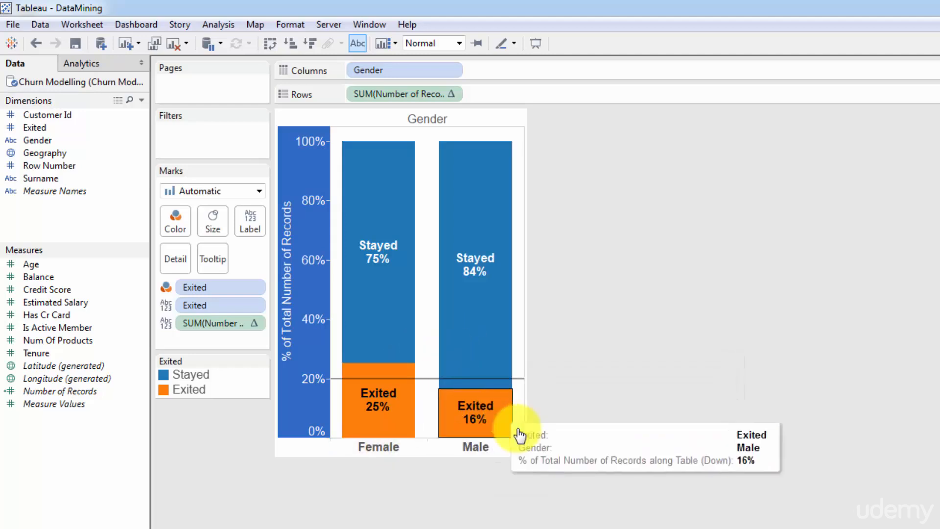
click(641, 459)
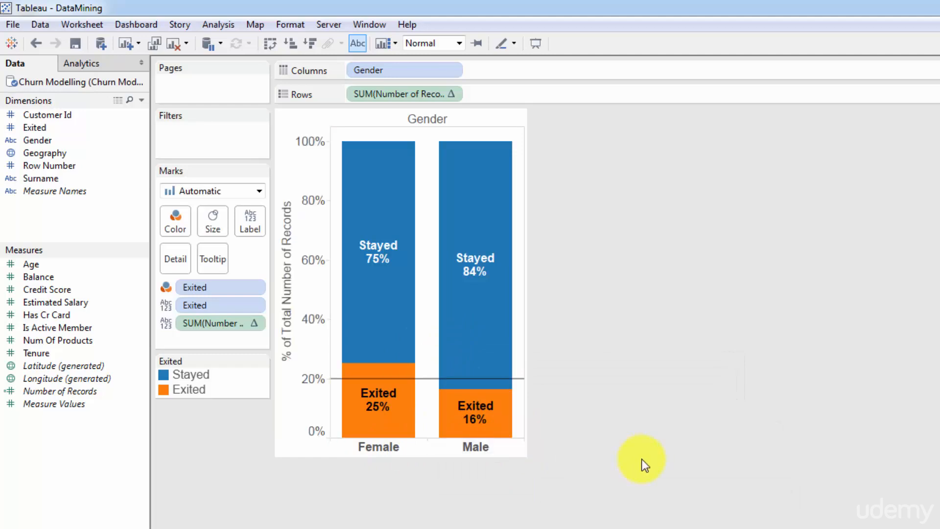